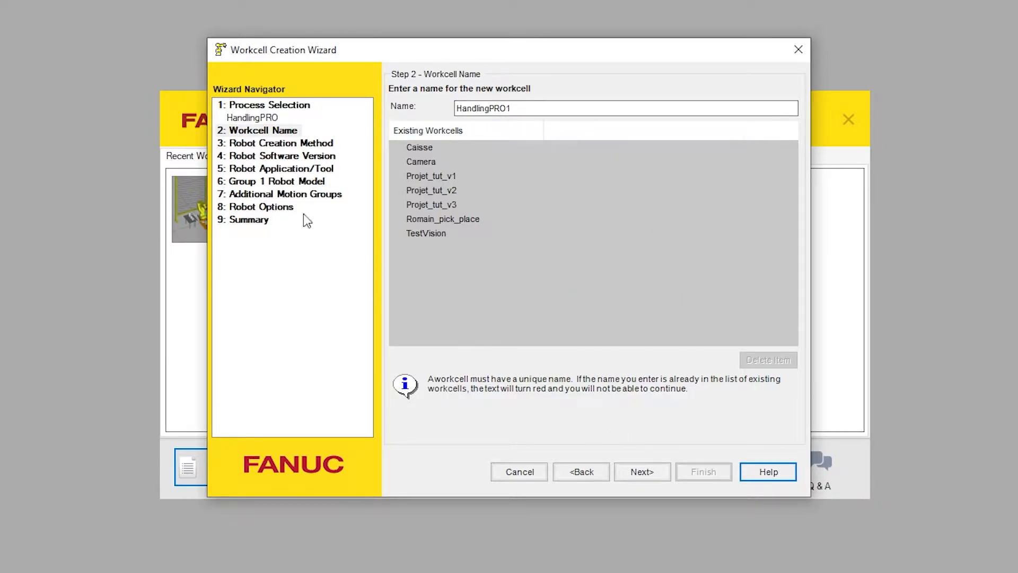
Step: Name the new workcell Tuto and create its robot with the default HandlingPRO config
left_click_drag(536, 108, 442, 103)
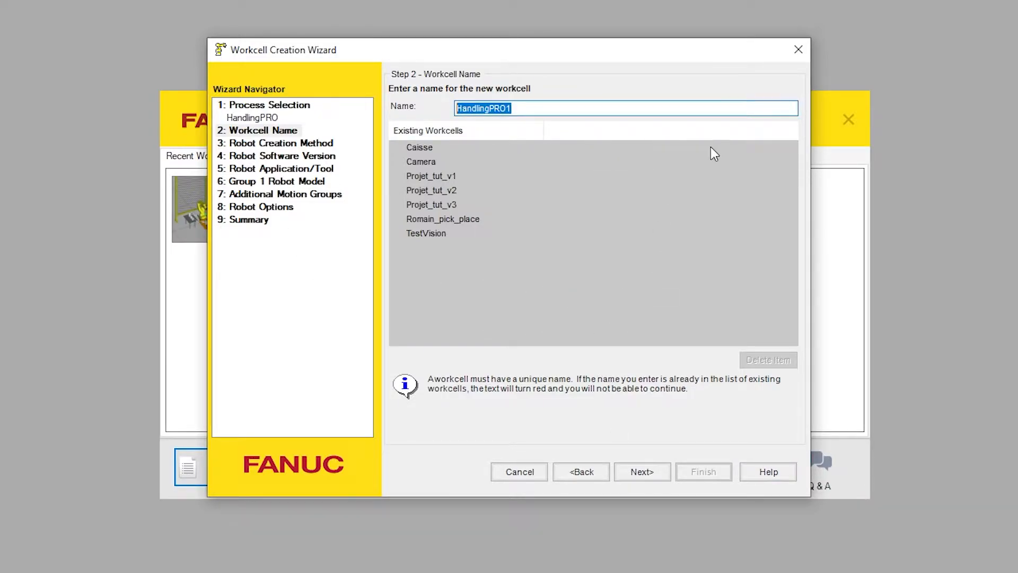
type("Tuto")
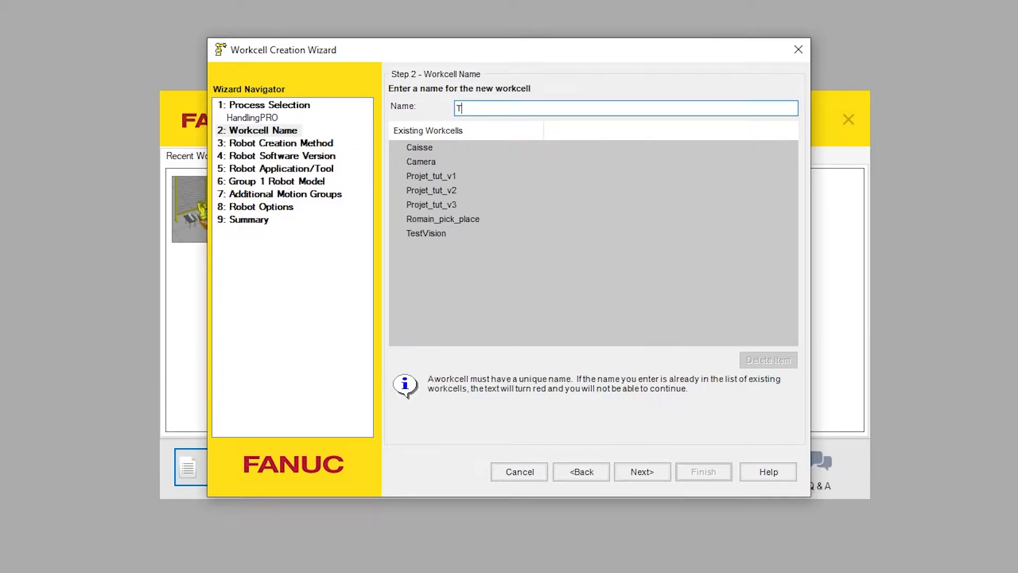
left_click(643, 469)
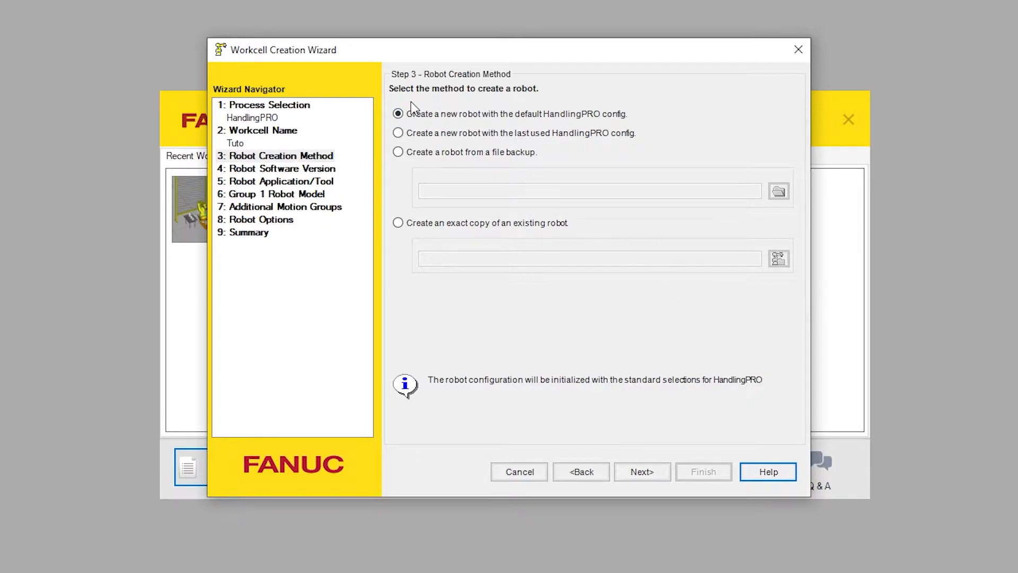
left_click(644, 473)
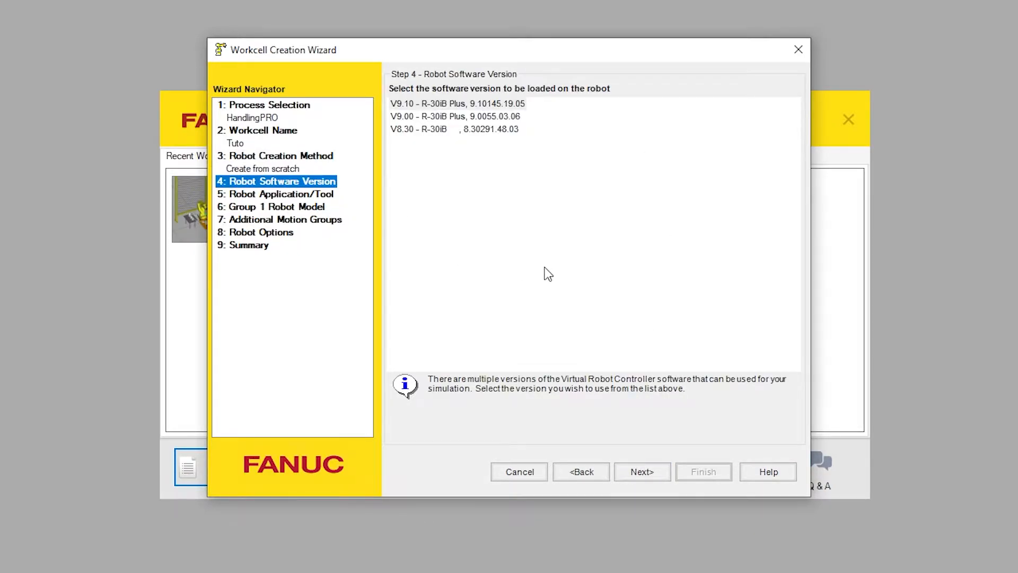
Step: Choose software version V9.10 - R-30iB Plus and the HandlingTool (H552) package, with the Set Eoat later option
left_click(463, 106)
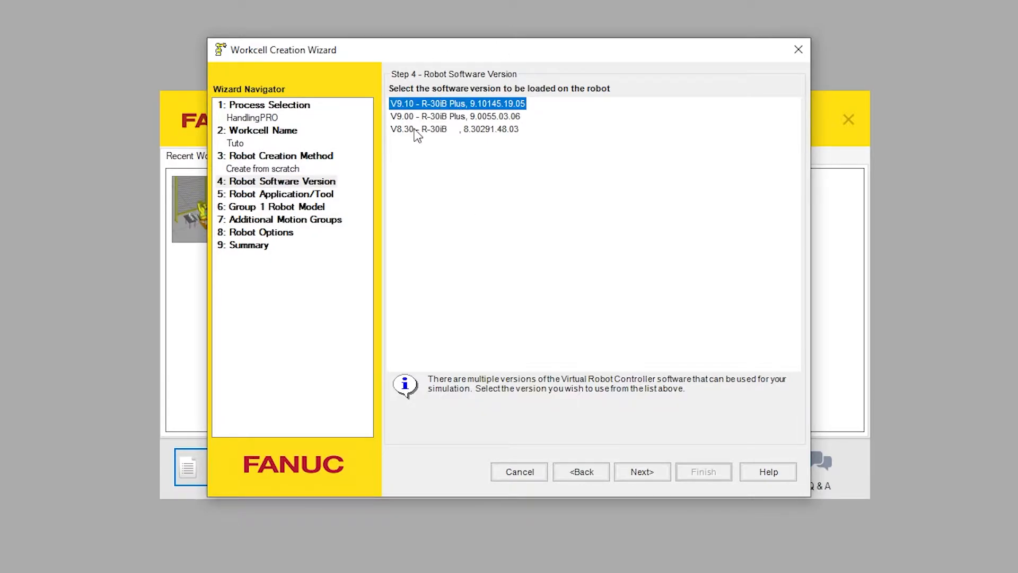
left_click(641, 477)
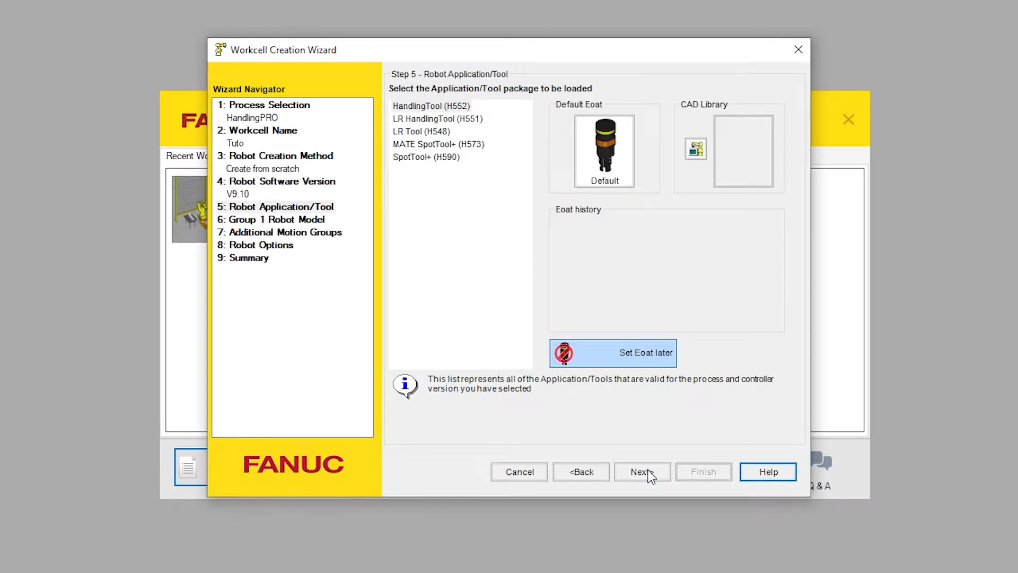
left_click(663, 347)
left_click(653, 473)
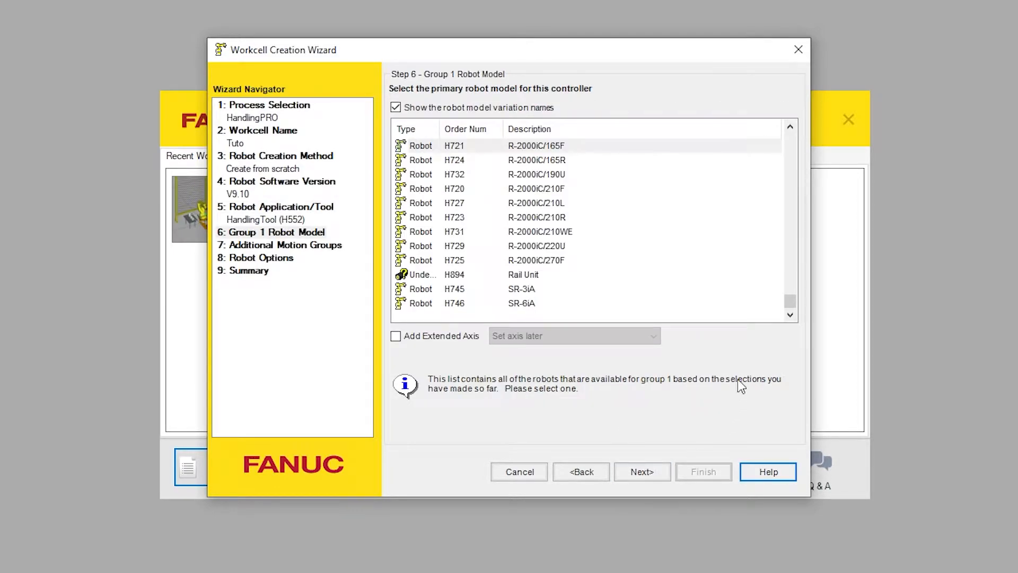
Step: Choose the LR Mate 200iD (H755) as group 1 robot, without additional motion groups, and create the workcell with the default options
left_click_drag(795, 306, 790, 175)
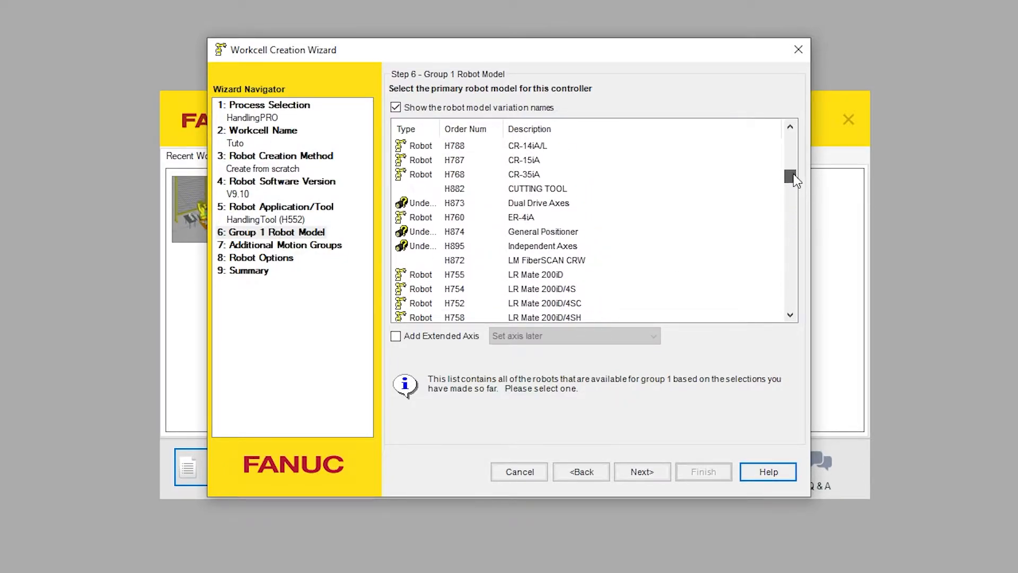
left_click(552, 274)
left_click(652, 474)
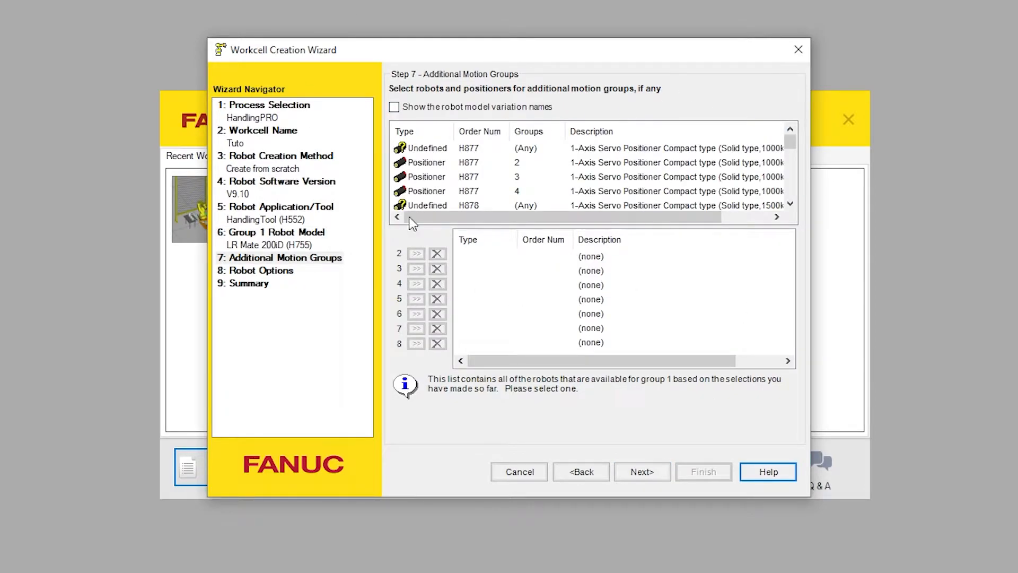
left_click(652, 472)
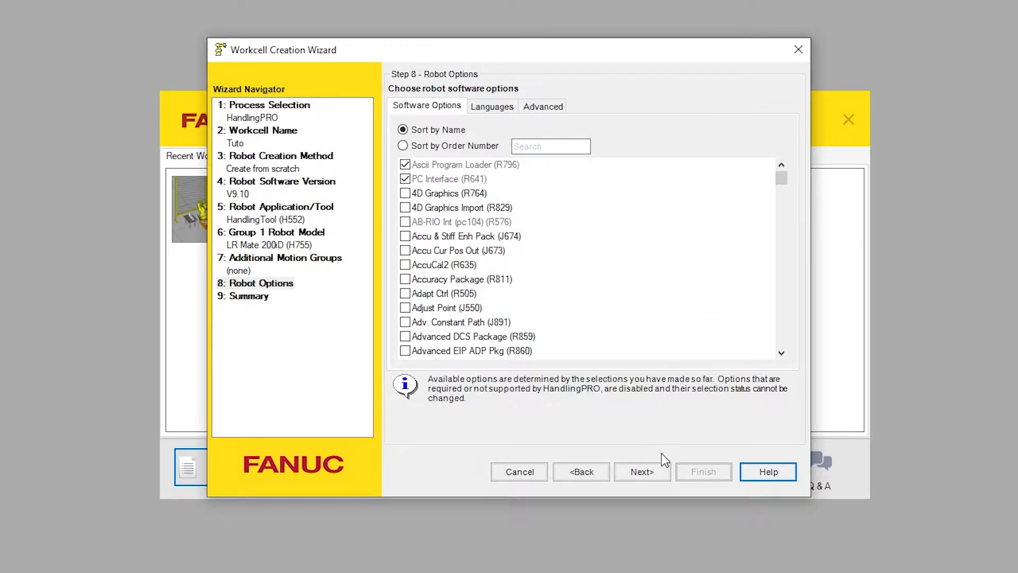
left_click(654, 472)
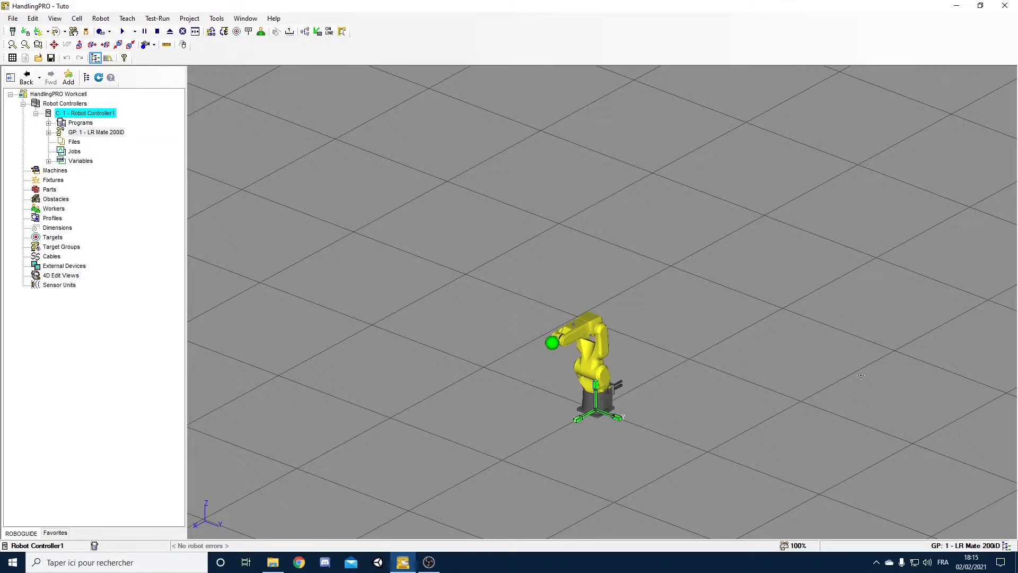
Step: Examine the LR Mate 200iD robot in the 3D workcell from several angles and distances
right_click_drag(508, 331, 482, 351)
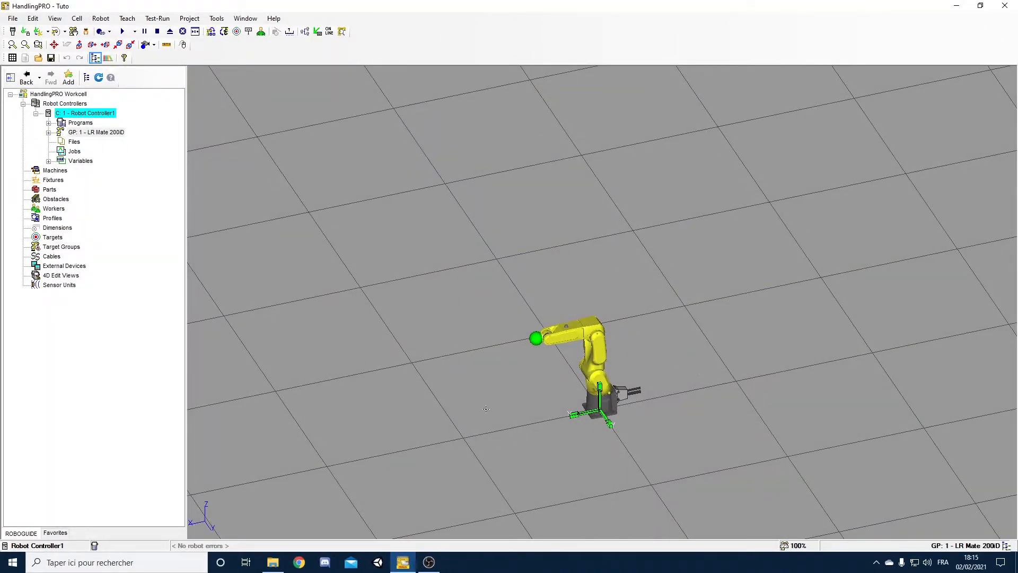
right_click_drag(542, 370, 588, 324)
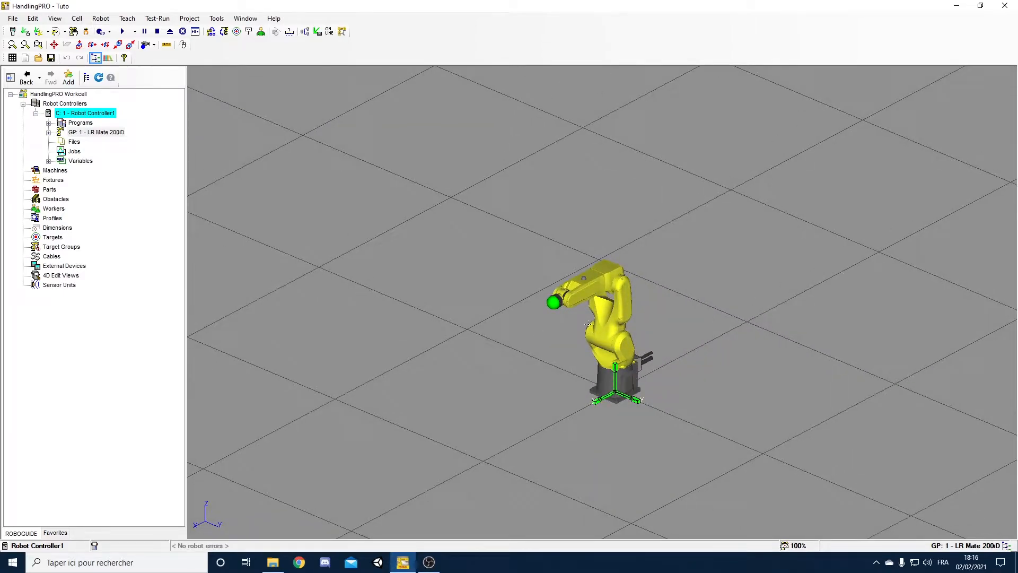
scroll(588, 324, "down", 5)
scroll(603, 340, "up", 8)
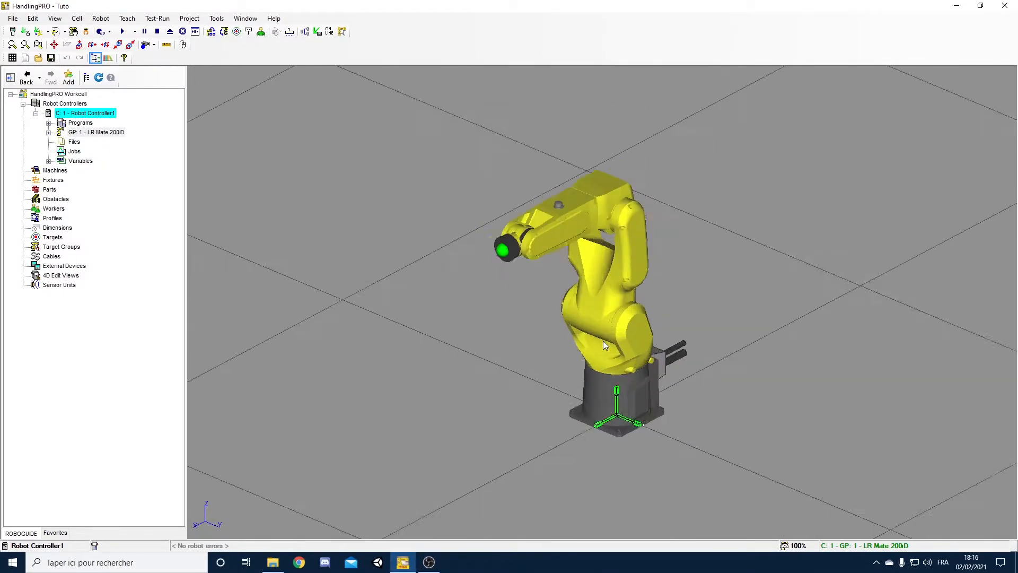
scroll(604, 340, "down", 3)
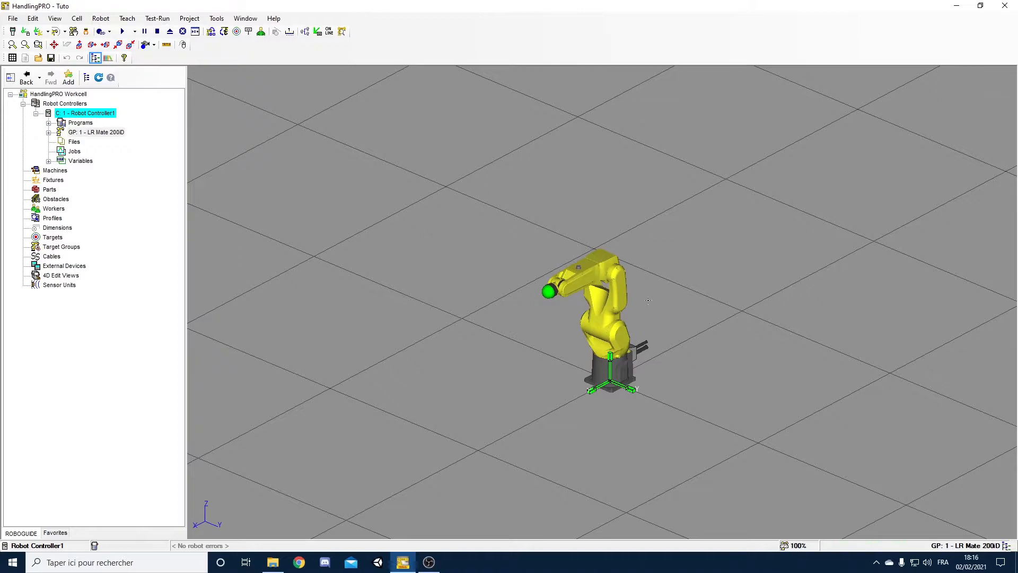
right_click_drag(617, 282, 759, 295)
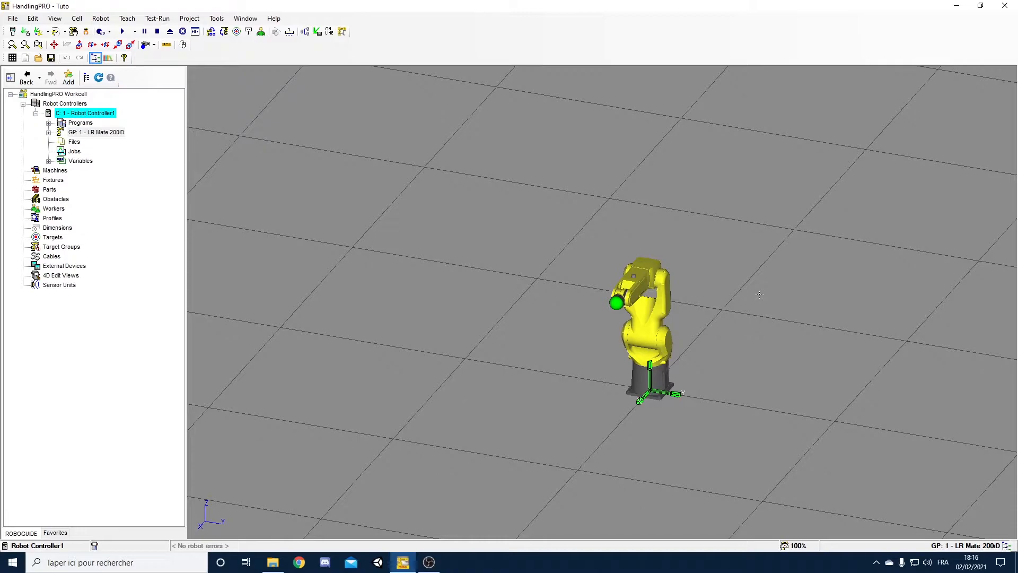
right_click_drag(728, 282, 751, 319)
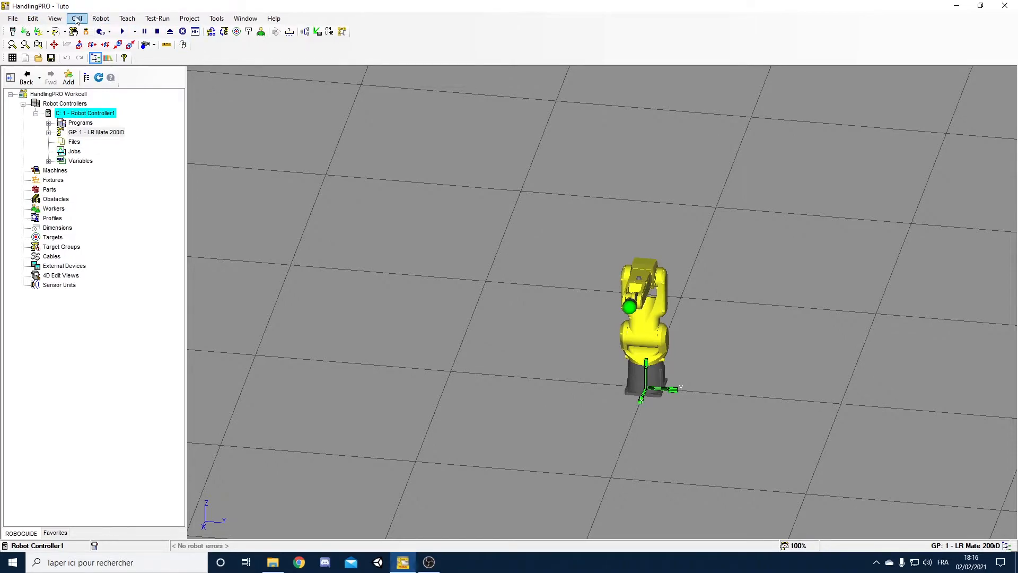
Step: View the robot controller's teach pendant beside the robot, and close it
left_click(16, 31)
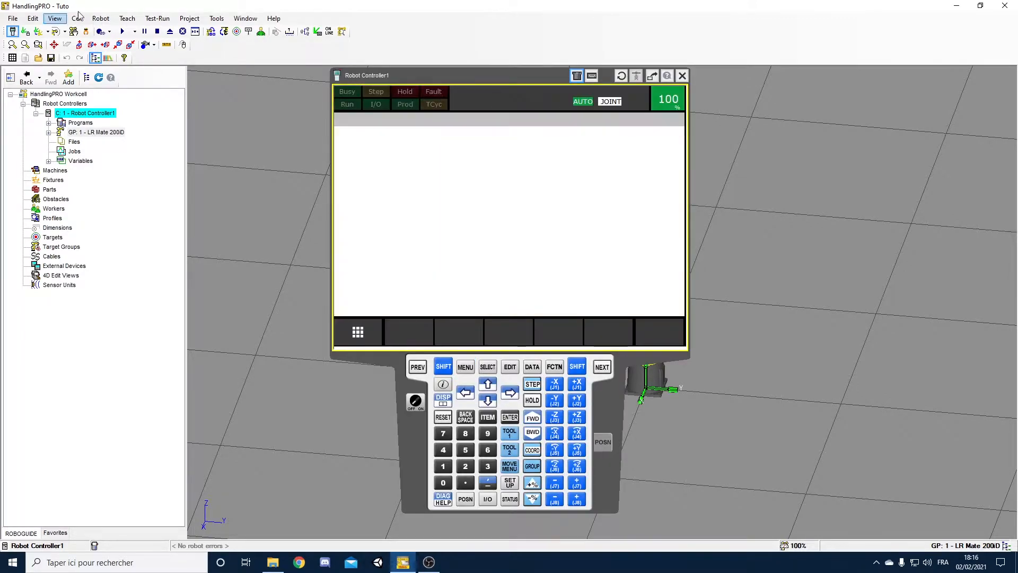
left_click_drag(510, 77, 308, 71)
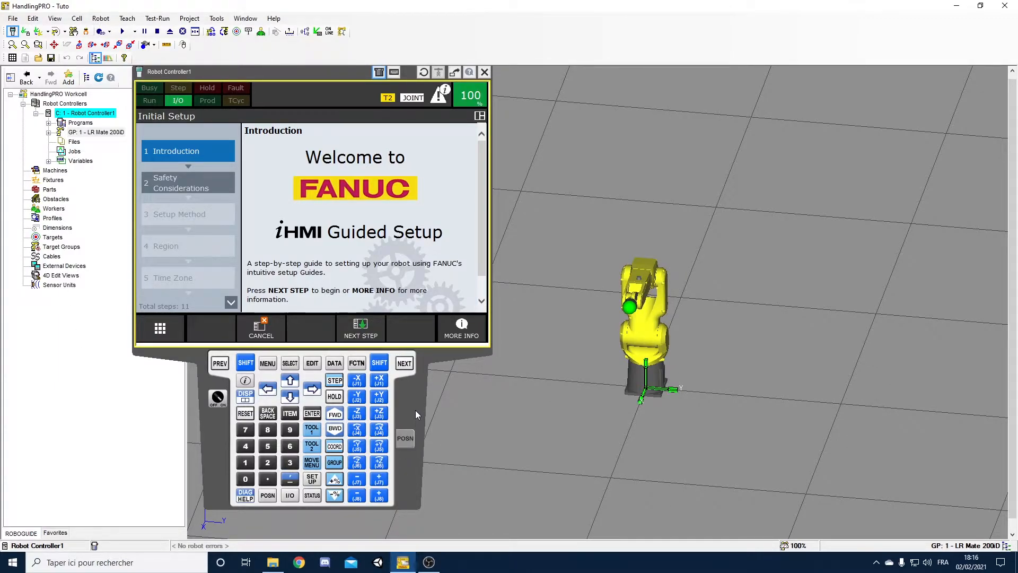
left_click(484, 72)
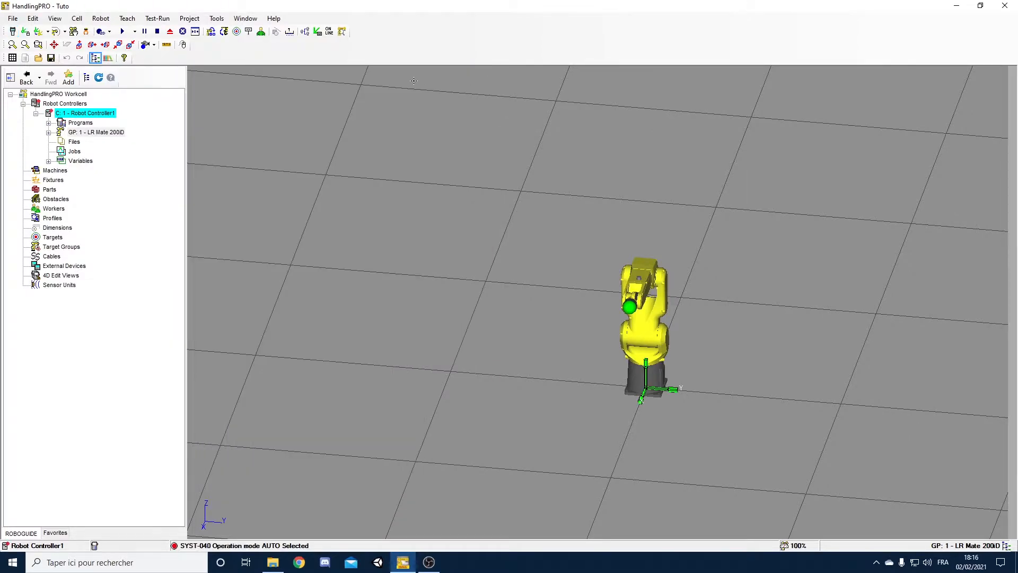
Step: View the workcell from the standard top, side and rear directions
left_click(80, 46)
left_click(105, 45)
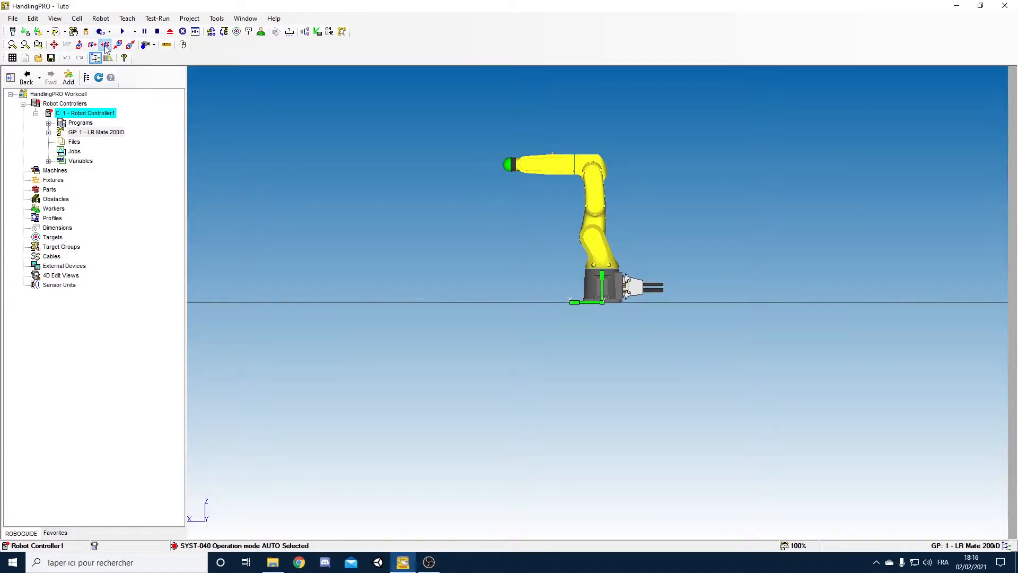
left_click(130, 45)
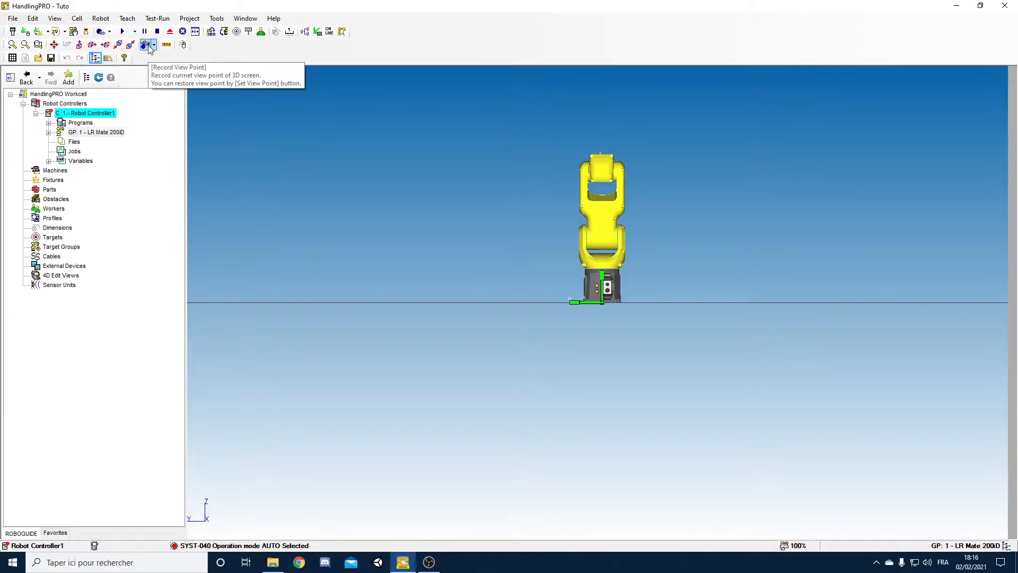
left_click(150, 50)
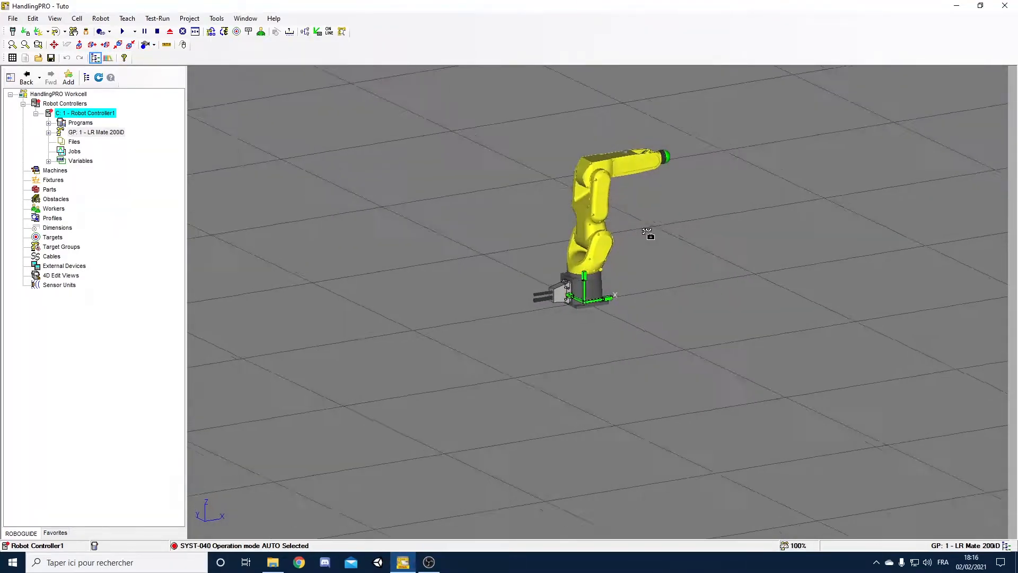
Step: Record a view point showing the whole robot at an angle from above
right_click_drag(648, 233, 589, 243)
scroll(610, 230, "down", 5)
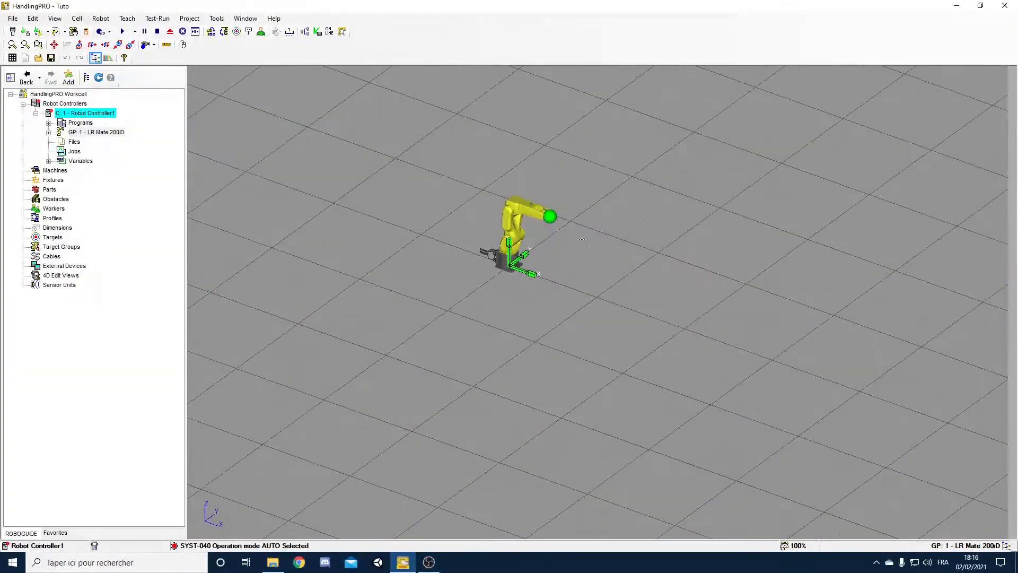
right_click_drag(389, 125, 413, 134)
scroll(531, 199, "up", 5)
middle_click_drag(527, 198, 629, 245)
scroll(628, 244, "down", 5)
right_click_drag(628, 244, 517, 205)
middle_click_drag(517, 205, 551, 282)
right_click_drag(551, 282, 546, 279)
left_click(149, 46)
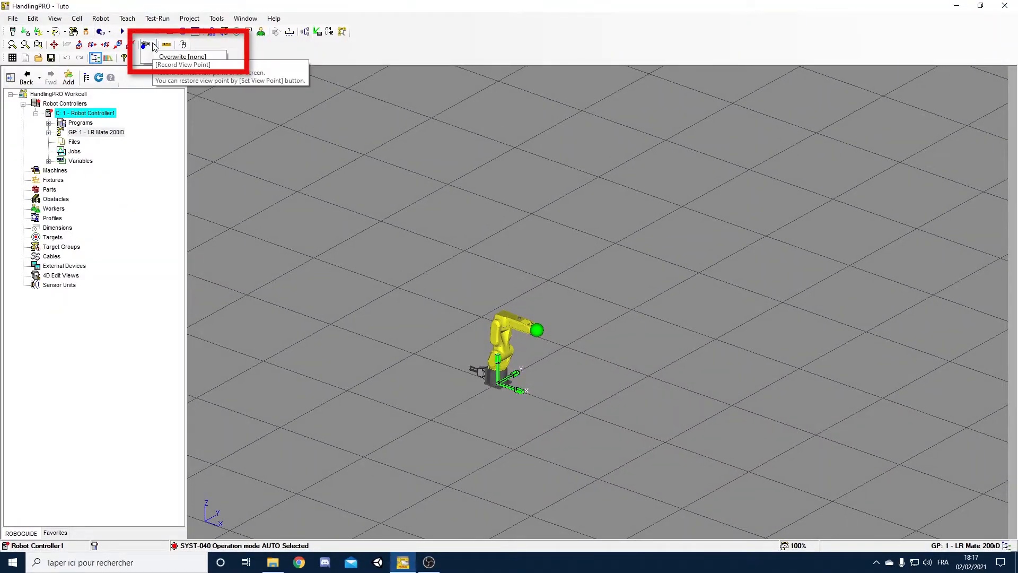
left_click(181, 56)
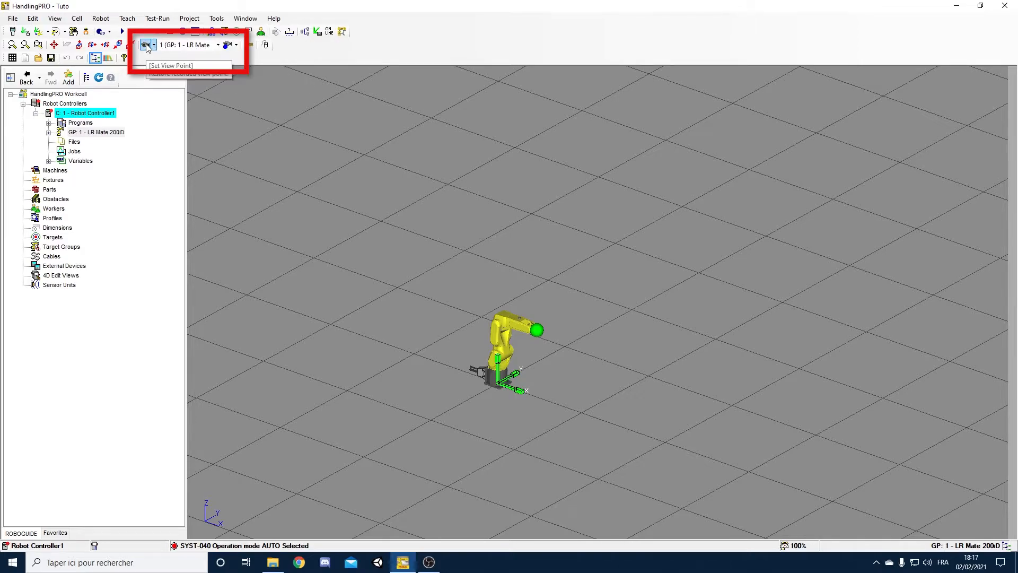
Step: Record a second view point from the robot's other side, and switch between the two recorded view points
left_click(225, 47)
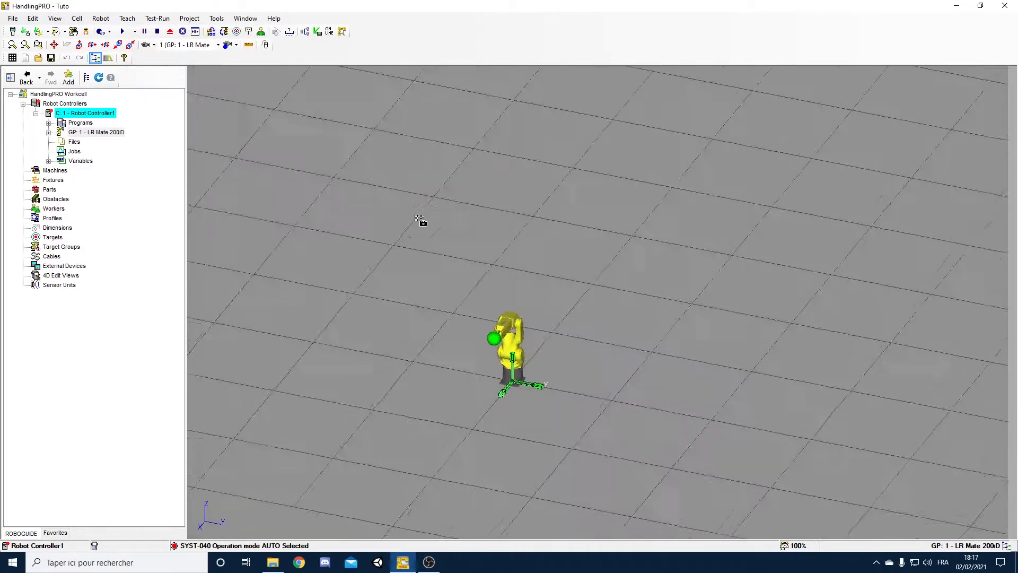
left_click(227, 46)
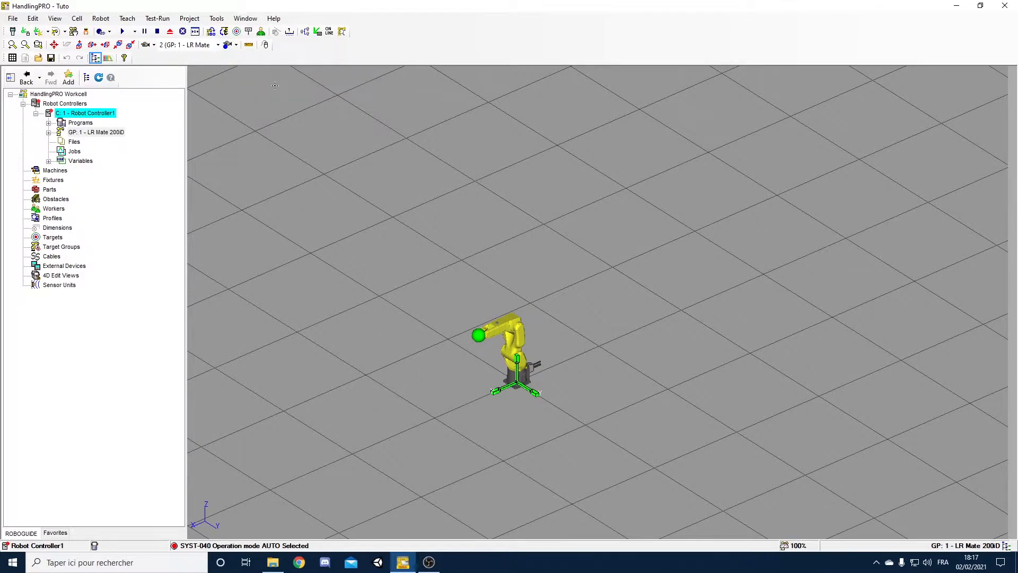
left_click(218, 45)
left_click(205, 63)
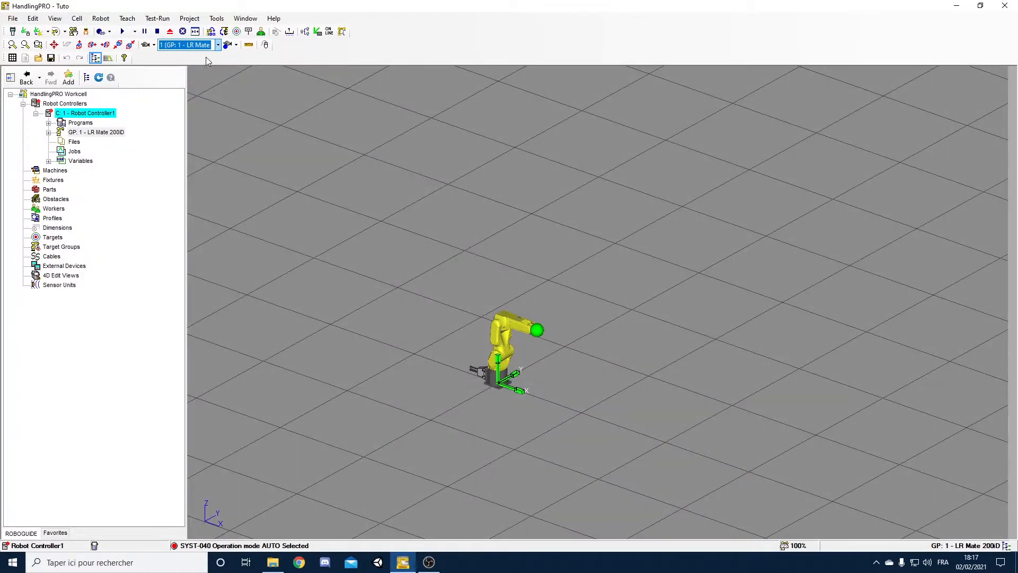
left_click(220, 46)
left_click(210, 56)
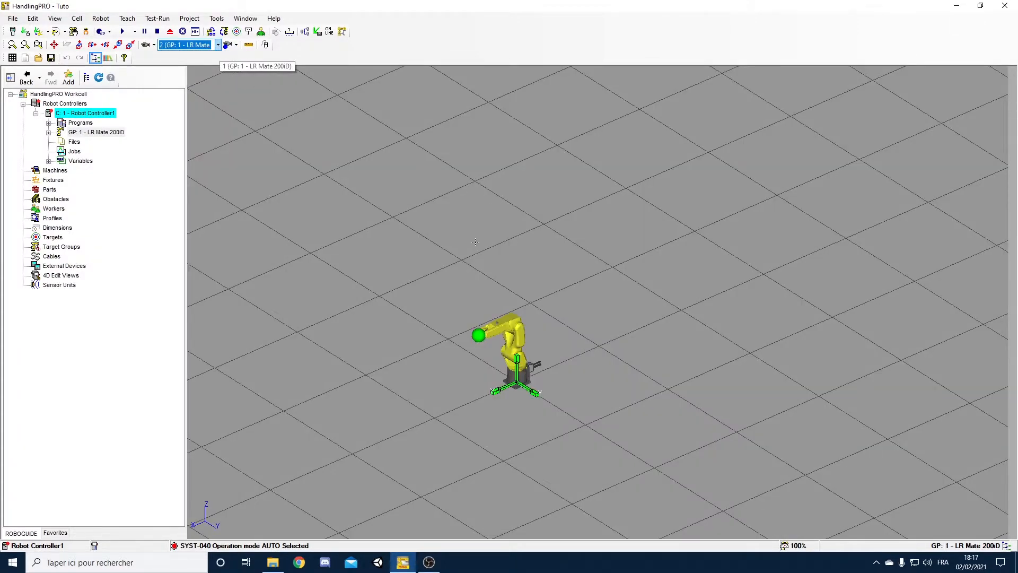
Step: Examine the robot by zooming in, zooming to a selected area, panning and orbiting the 3D view
right_click_drag(464, 238, 479, 268)
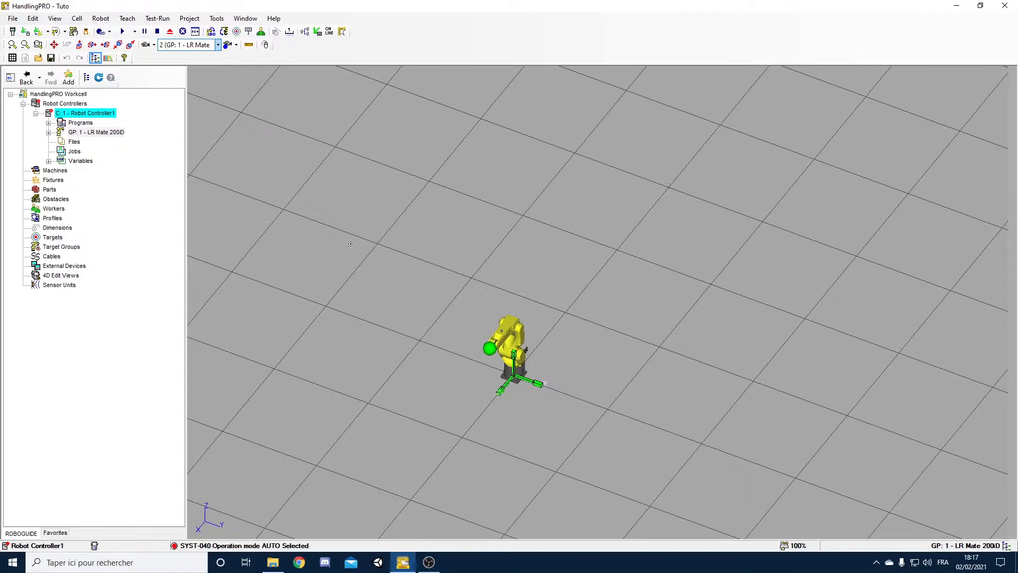
left_click(12, 44)
left_click(12, 44)
right_click_drag(449, 281, 533, 163, "ctrl")
left_click(38, 45)
left_click_drag(384, 128, 688, 333)
scroll(683, 373, "down", 10)
right_click_drag(556, 304, 607, 310)
scroll(689, 341, "up", 6)
right_click_drag(699, 353, 585, 325, "ctrl")
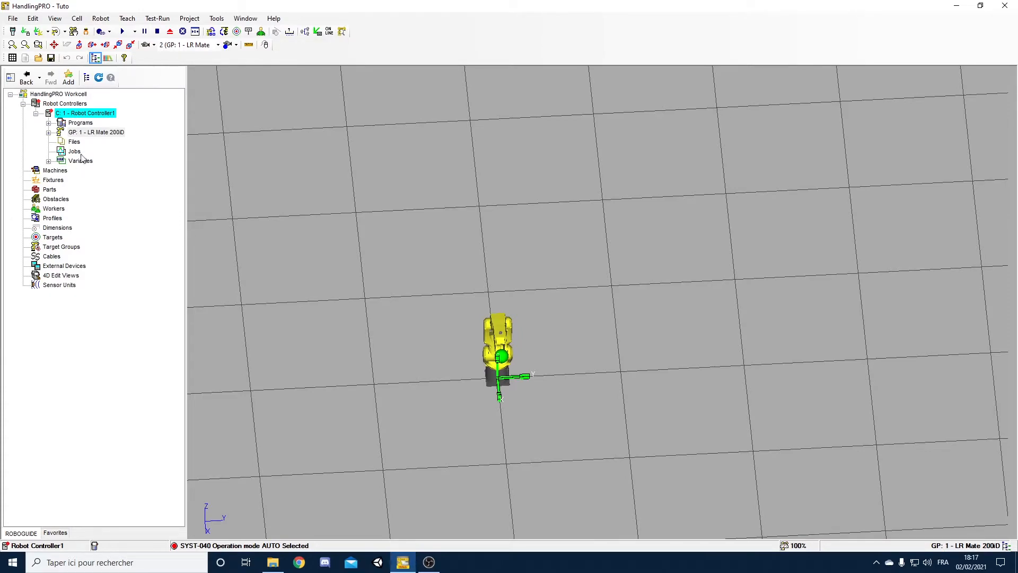
Step: Examine the controller's programs and the LR Mate 200iD's tooling, including UT: 1 (Eoat1), and user frames in the cell browser
left_click(49, 122)
left_click(49, 218)
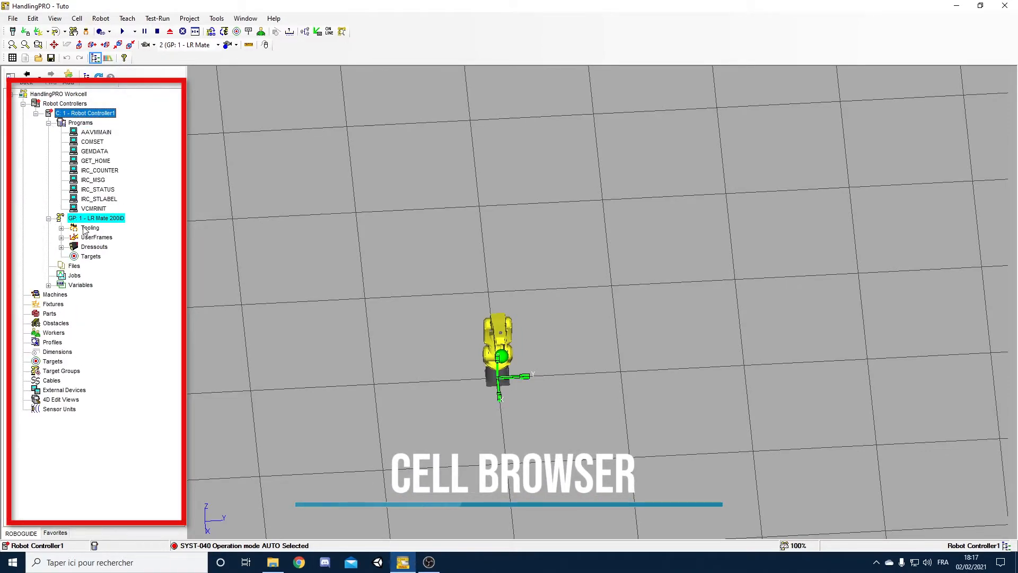
left_click(61, 228)
left_click(111, 237)
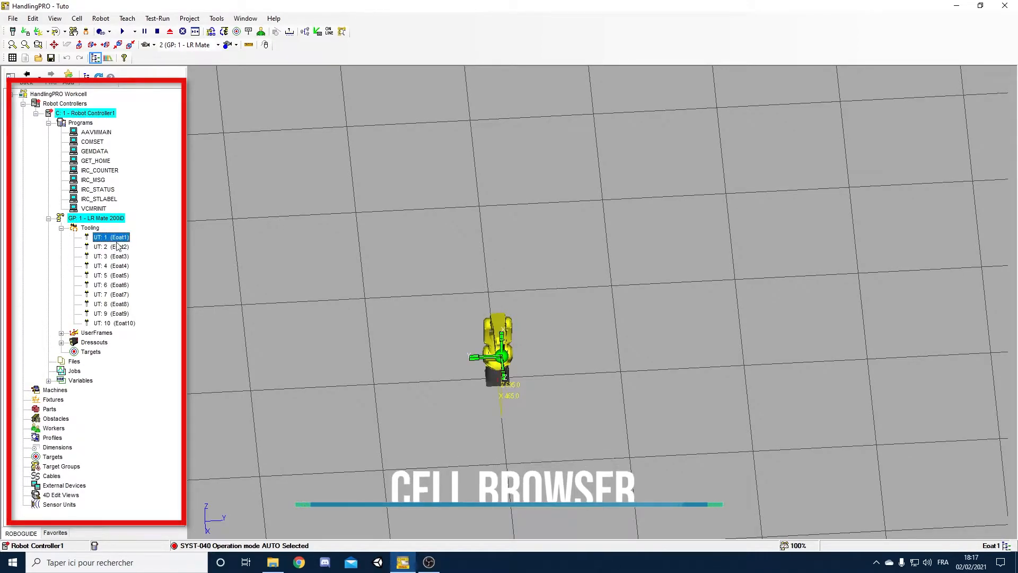
left_click(62, 333)
scroll(139, 309, "down", 2)
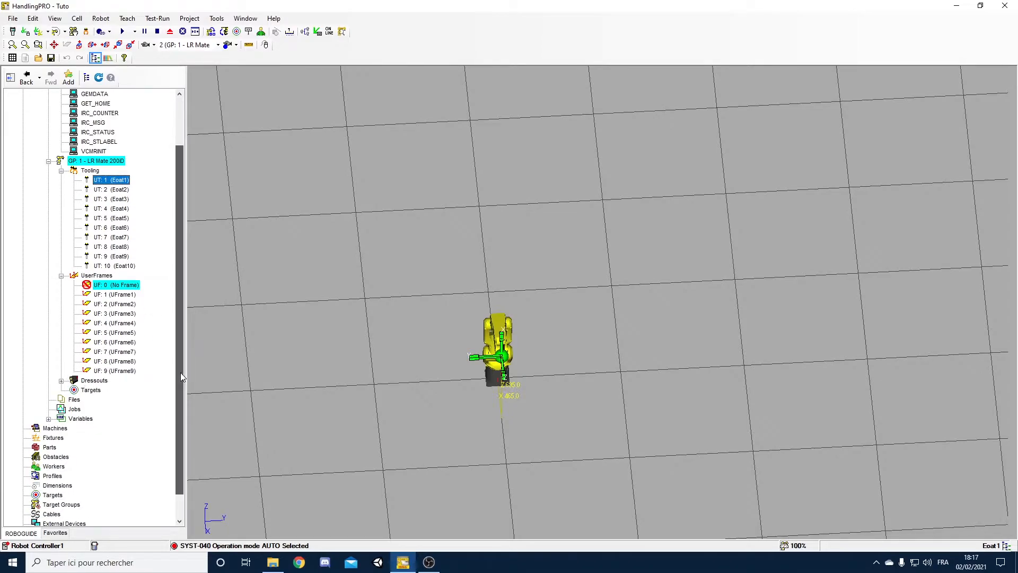
Step: Examine the controller's Files, Jobs and Variables entries in the cell browser, expanding and collapsing the variables
scroll(179, 370, "down", 1)
left_click(75, 371)
left_click(74, 381)
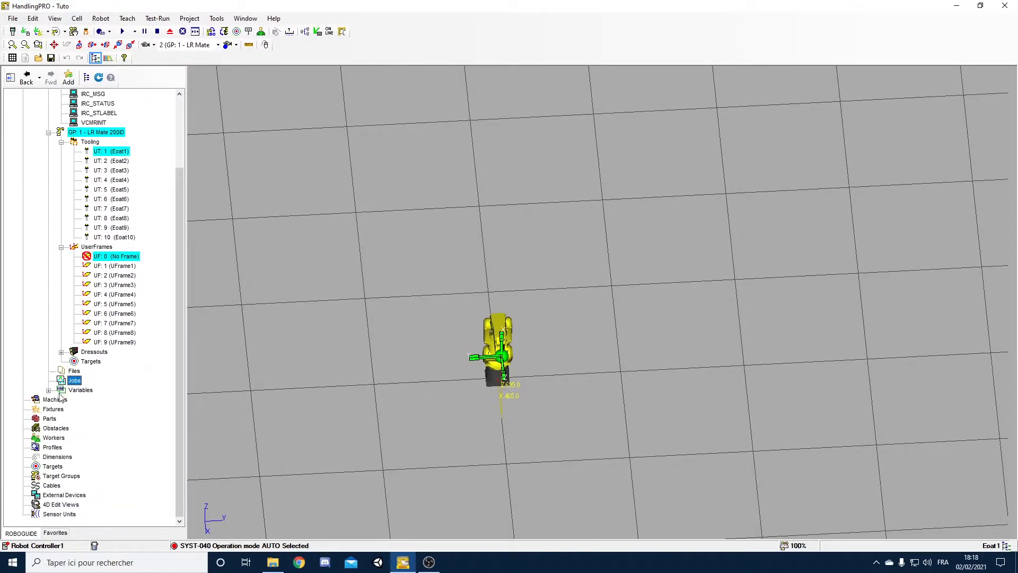
left_click(48, 389)
scroll(53, 395, "down", 4)
left_click(49, 200)
Step: Examine the workcell's object categories in the cell browser, from Machines, Fixtures and Parts through Target Groups and Cables
left_click(55, 400)
left_click(54, 408)
left_click(50, 419)
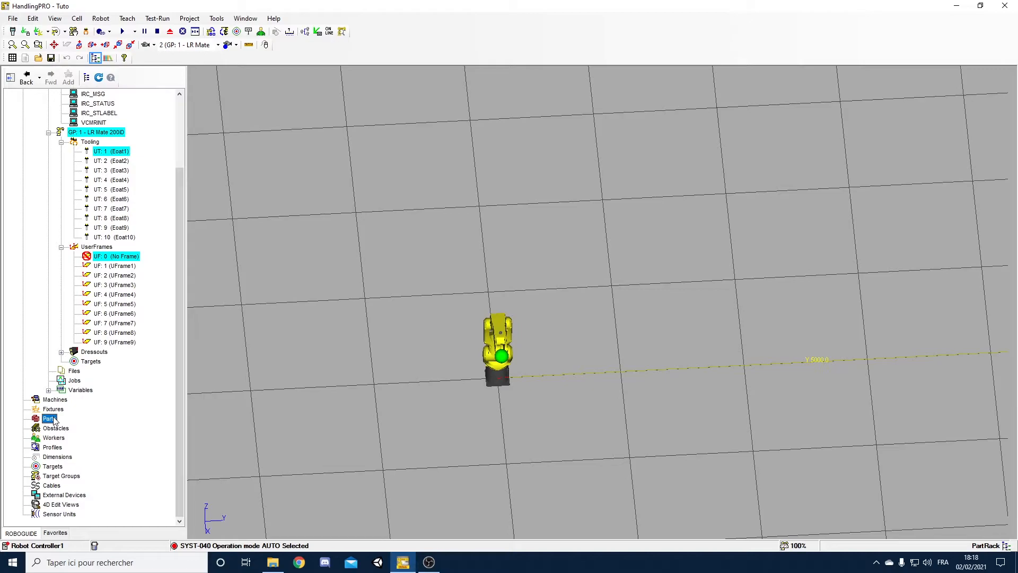
left_click(55, 427)
left_click(61, 437)
left_click(58, 457)
left_click(52, 448)
left_click(52, 467)
left_click(56, 476)
left_click(53, 486)
Step: Examine the robot up close, plus the External Devices, 4D Edit Views and Sensor Units categories in the cell browser
right_click_drag(605, 377, 568, 330)
left_click(538, 326)
scroll(530, 318, "up", 10)
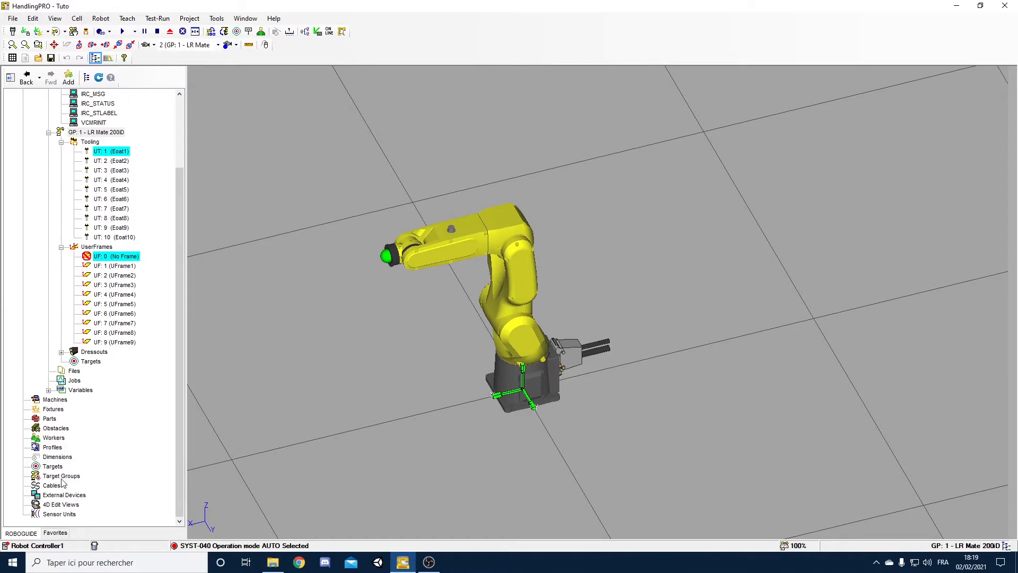
left_click(68, 495)
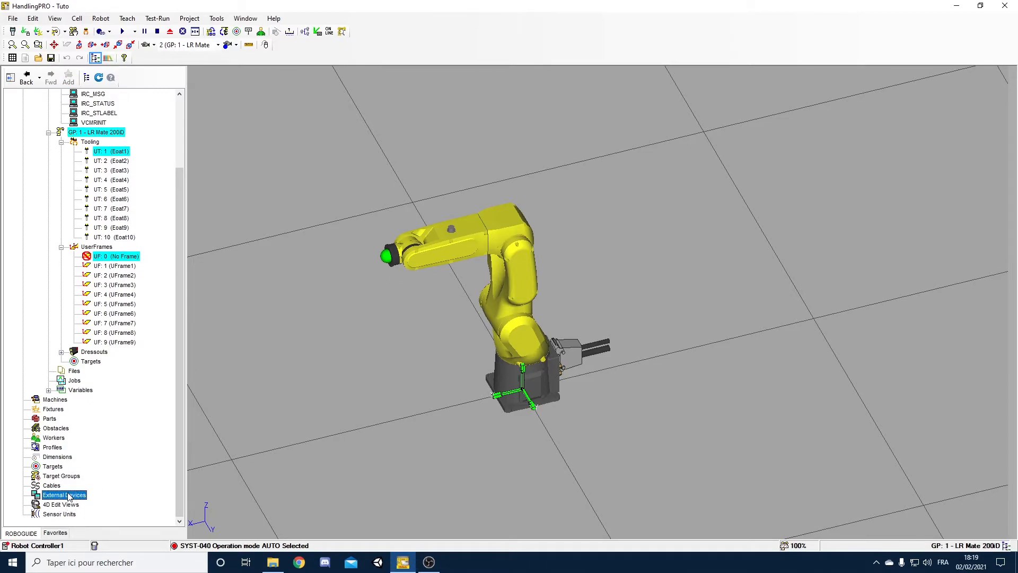
left_click(66, 507)
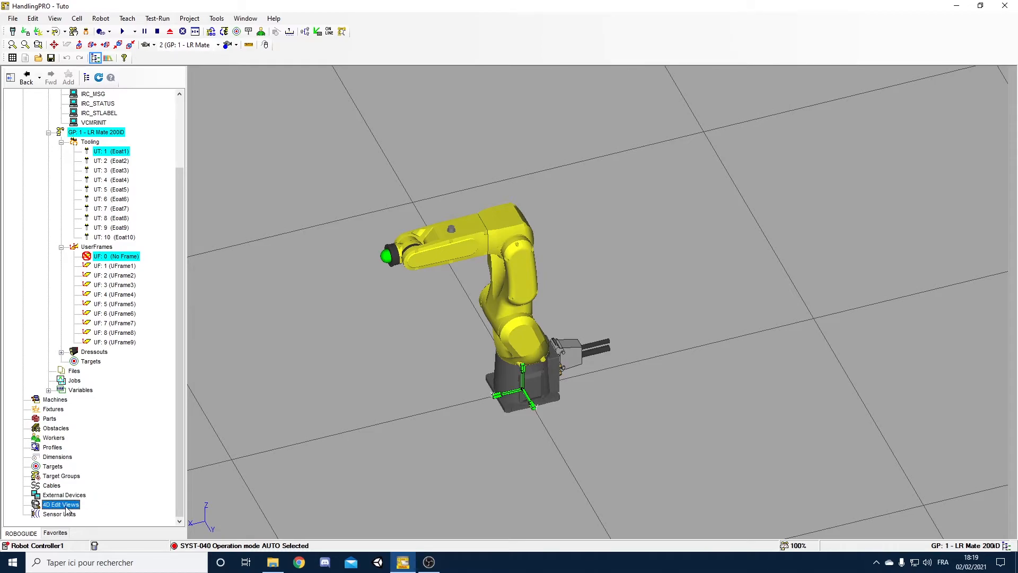
left_click(66, 514)
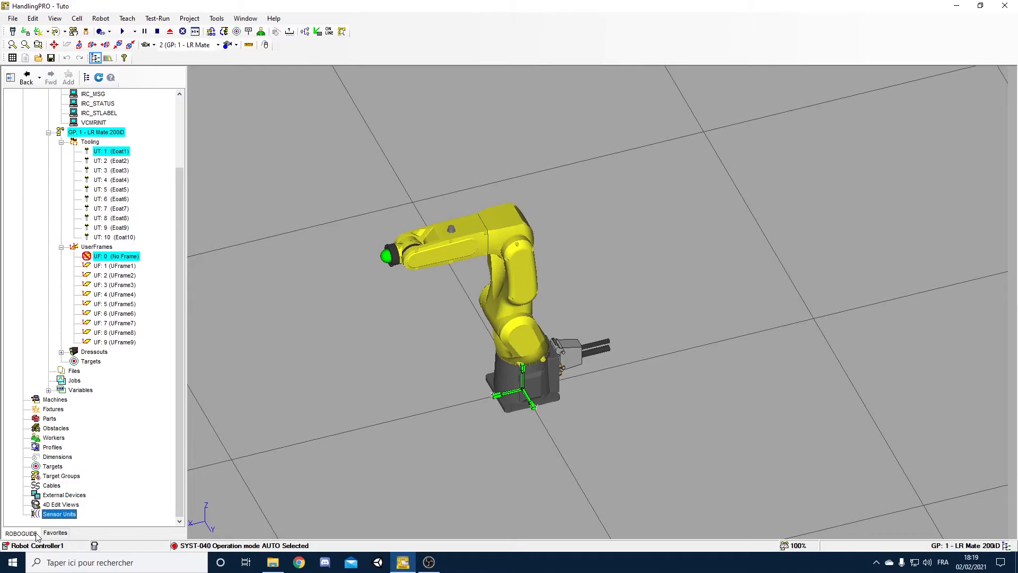
scroll(179, 279, "up", 3)
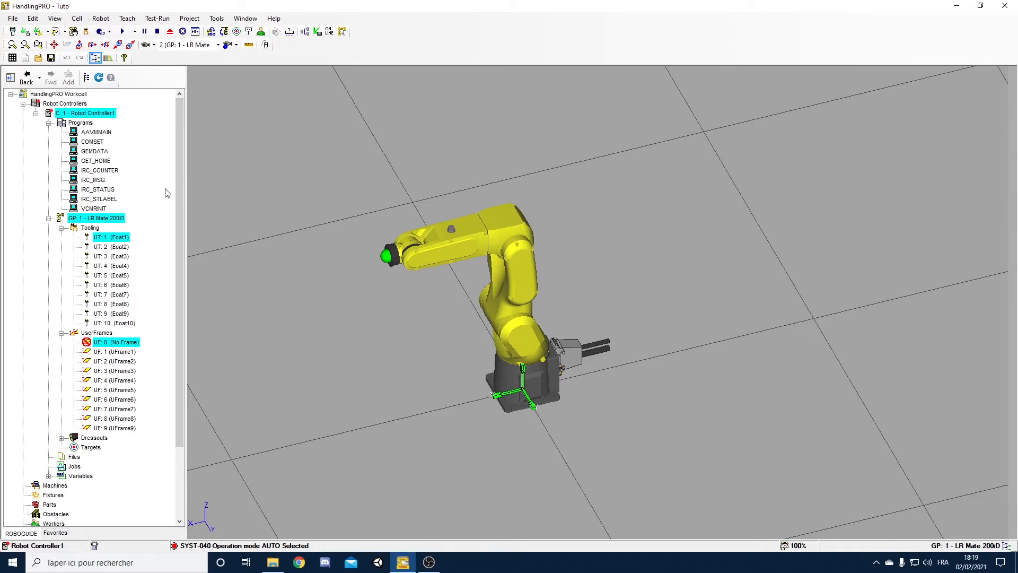
Step: Jog the robot's tool centre point horizontally along its axes to about X 407, Y 20
right_click_drag(313, 233, 510, 297)
scroll(523, 273, "down", 4)
left_click(520, 285)
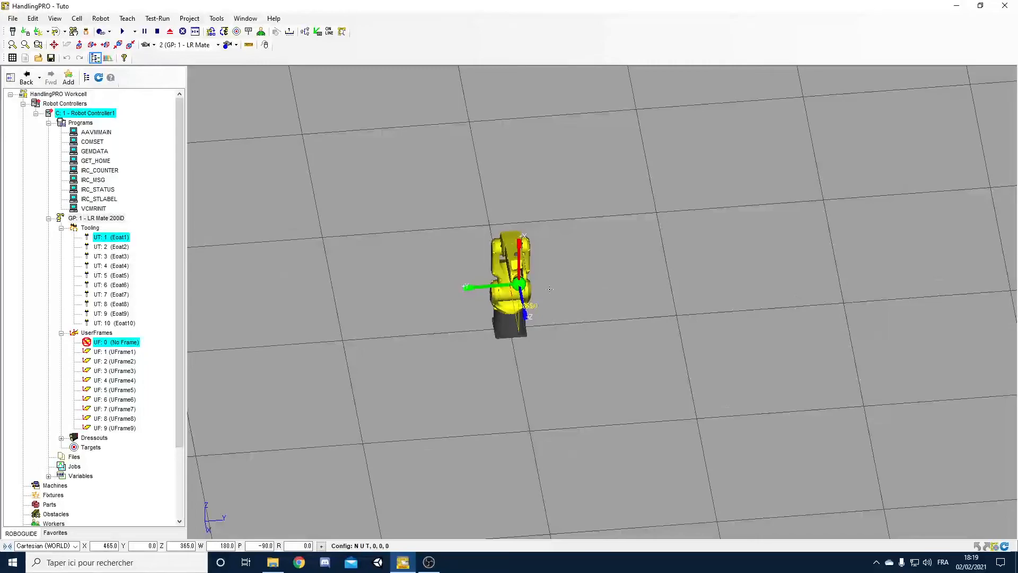
left_click_drag(504, 285, 466, 287)
right_click_drag(568, 282, 495, 281)
left_click_drag(494, 285, 518, 271)
Step: Rotate the robot's tool about its X, Y and Z axes at the tool centre point
right_click_drag(563, 284, 509, 247)
scroll(549, 290, "up", 3)
left_click_drag(509, 247, 530, 235)
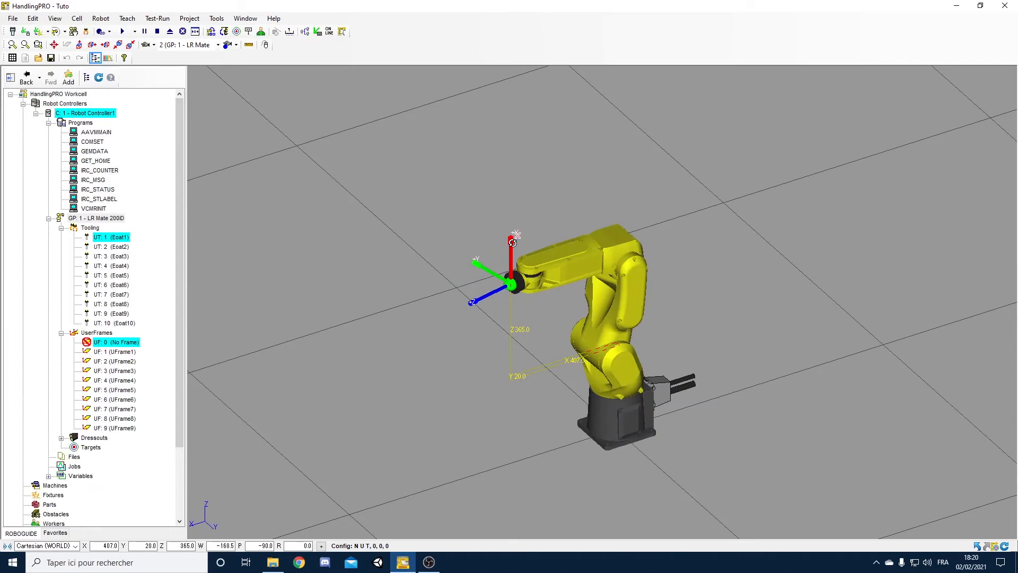
left_click_drag(485, 268, 517, 256, "shift")
mouse_move(479, 289)
left_mouse_down("shift")
mouse_move(485, 305)
mouse_move(476, 271)
left_mouse_up("shift")
Step: Select the robot by its base and move the whole robot within the workcell, to about Y 123
scroll(603, 362, "down", 4)
left_click(606, 368)
right_click_drag(618, 374, 738, 388)
scroll(638, 386, "up", 4)
right_click_drag(638, 384, 597, 396)
left_click_drag(592, 376, 592, 356)
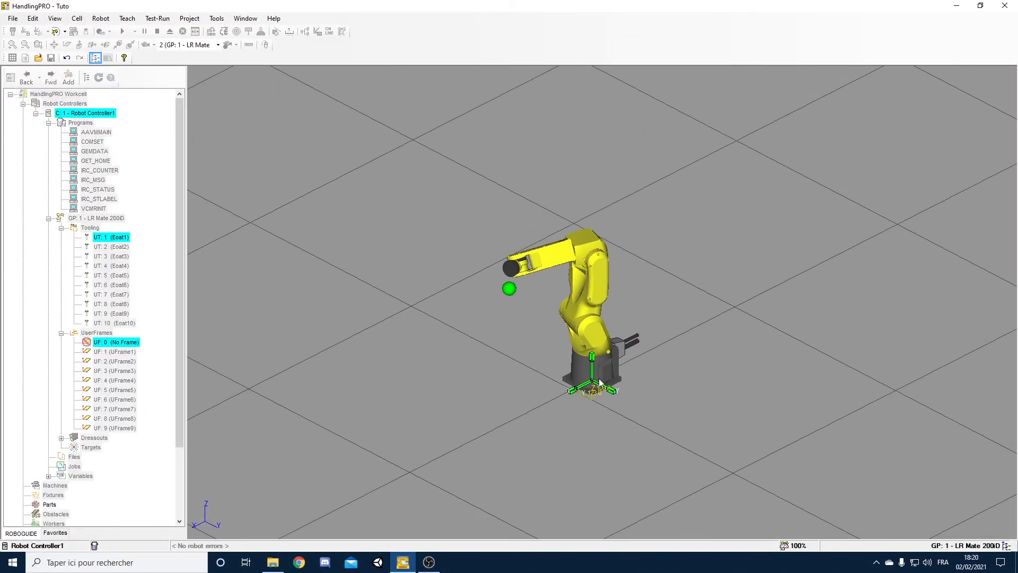
Step: Rotate the whole robot about a horizontal axis and the vertical axis of its base frame
left_click_drag(613, 391, 420, 493, "shift")
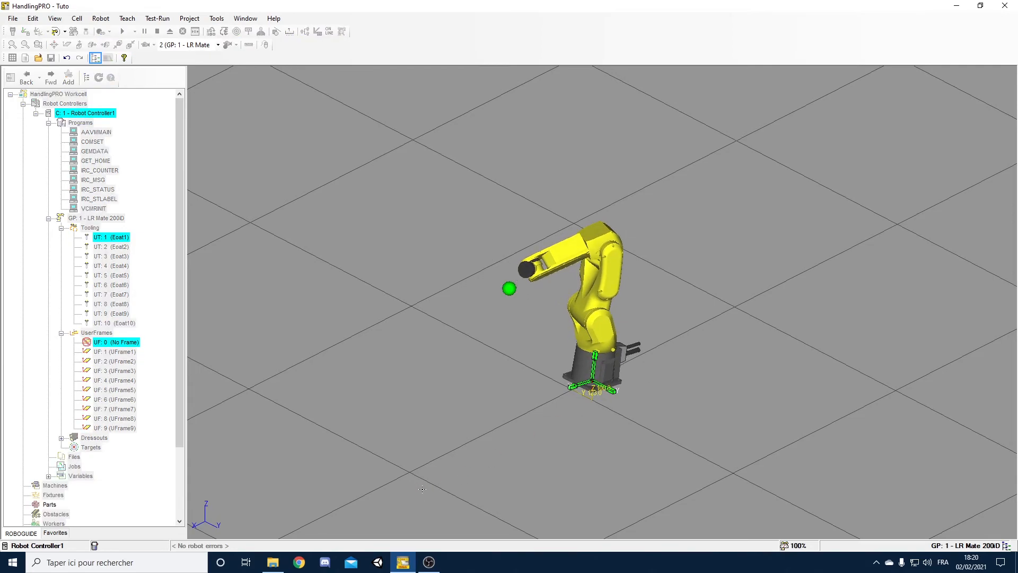
mouse_move(595, 358)
left_mouse_down("shift")
mouse_move(643, 345)
mouse_move(622, 356)
mouse_move(536, 357)
mouse_move(693, 328)
mouse_move(541, 366)
mouse_move(673, 354)
mouse_move(586, 371)
left_mouse_up("shift")
right_click_drag(501, 391, 568, 386)
scroll(618, 393, "down", 3)
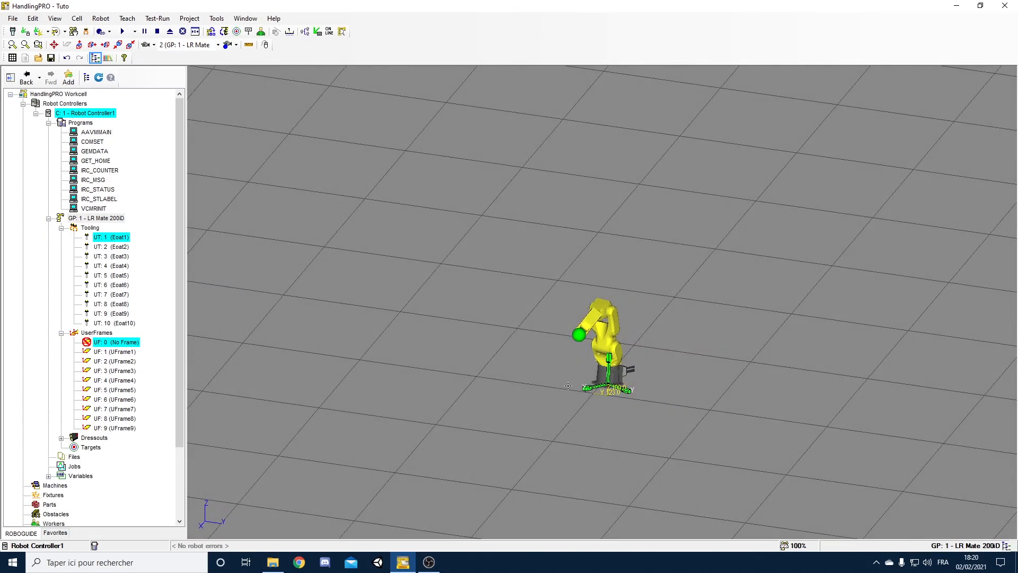